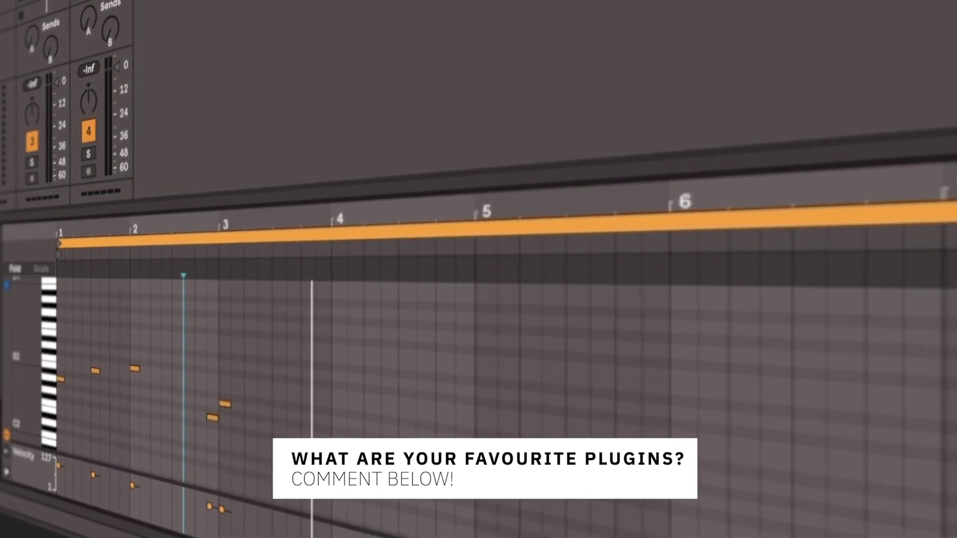
- Add the remaining melody notes in the second half of bar 3 and in bar 4, and play the clip
{"action": "left_click", "coordinate": [296, 396]}
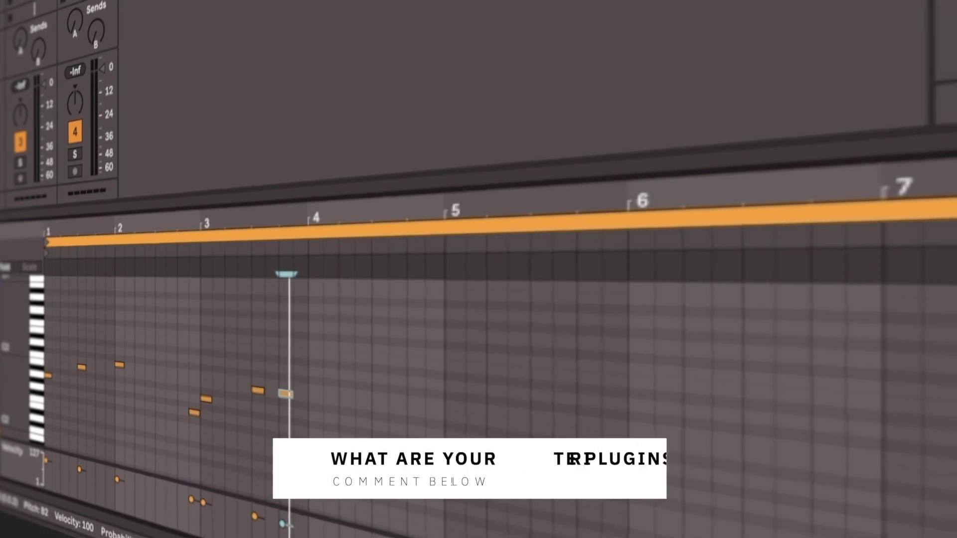
{"action": "left_click", "coordinate": [332, 389]}
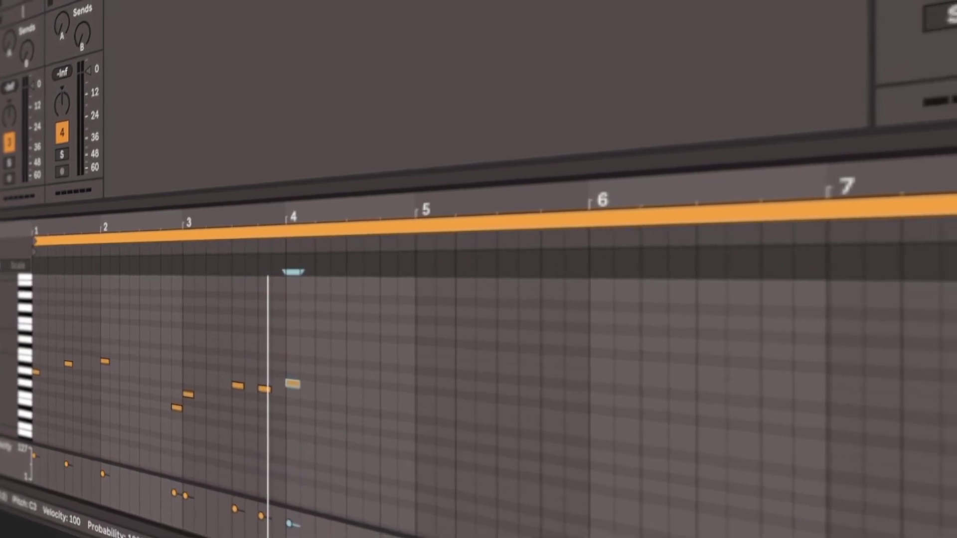
{"action": "left_click", "coordinate": [327, 388]}
{"action": "left_click", "coordinate": [305, 344]}
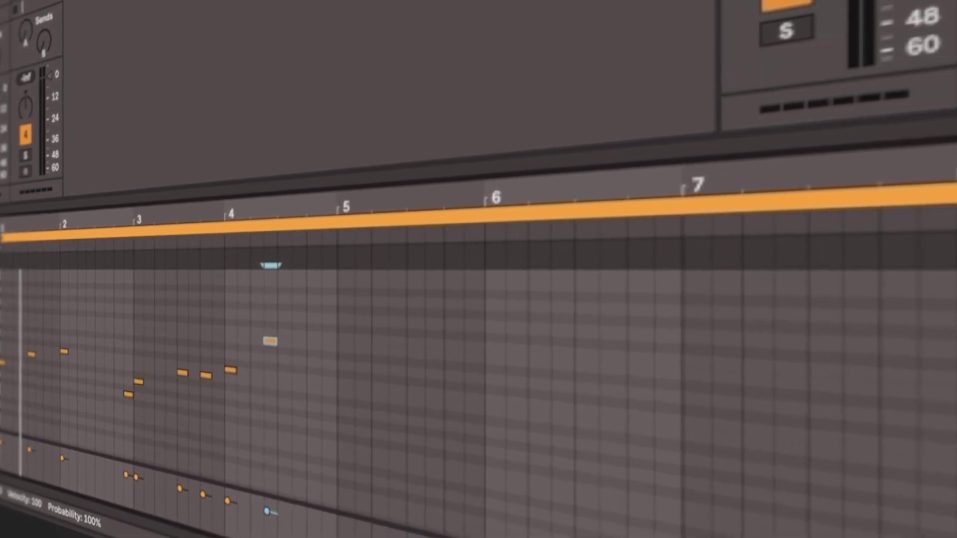
{"action": "key", "text": "space"}
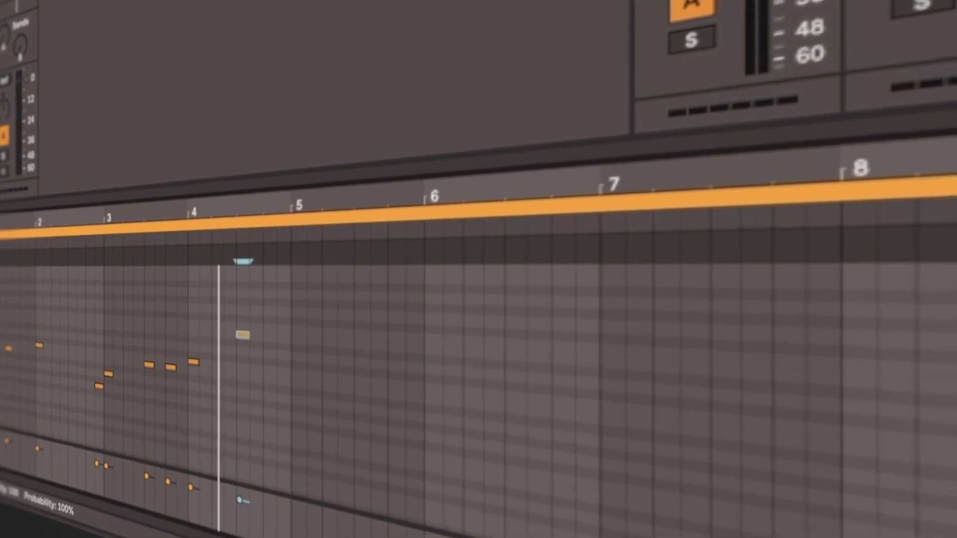
- Duplicate the notes of bars 1 to 4 into bars 5 to 8 of the clip
{"action": "left_click_drag", "start_coordinate": [275, 434], "coordinate": [25, 305]}
{"action": "key", "text": "ctrl+d"}
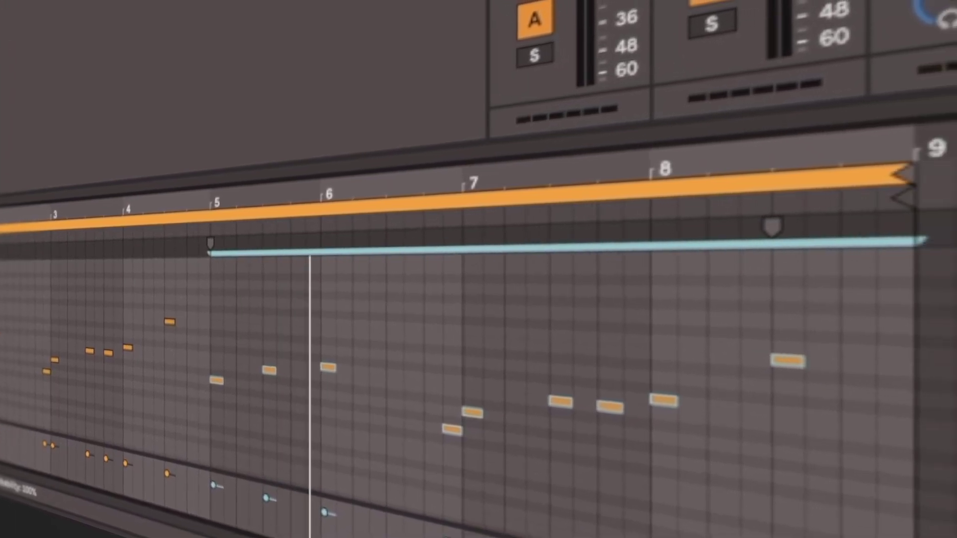
{"action": "left_click", "coordinate": [458, 249]}
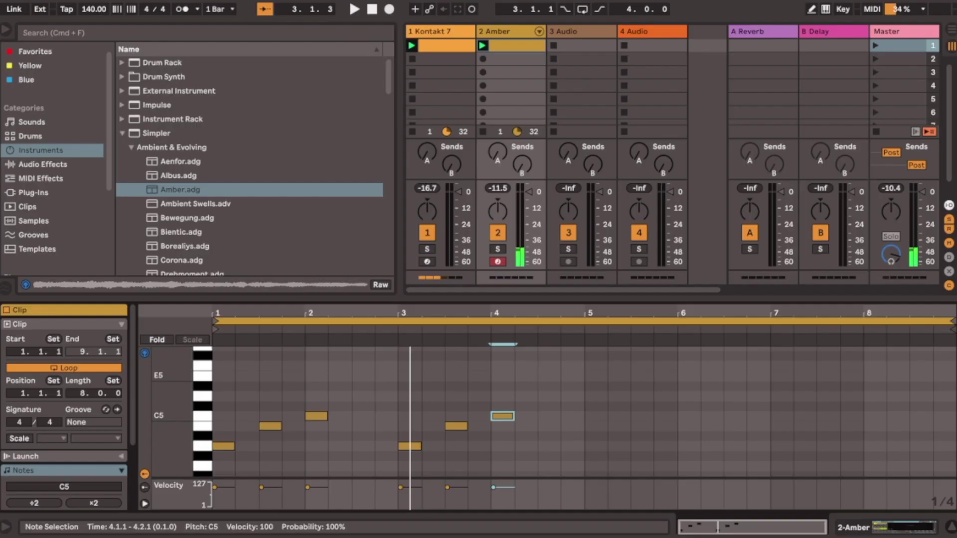
- Add an E5 note at 4.3.1 in the Amber clip and play the phrase
{"action": "key", "text": "d"}
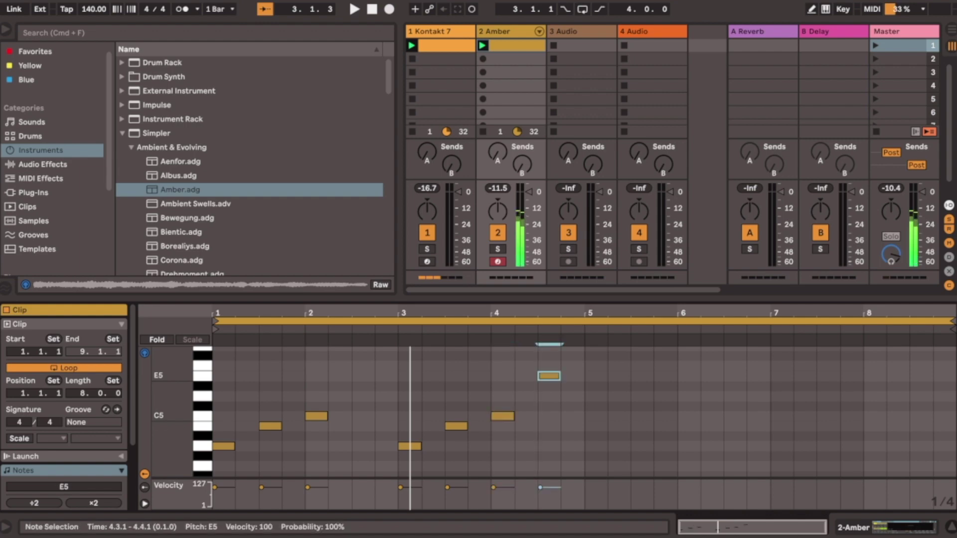
{"action": "key", "text": "space"}
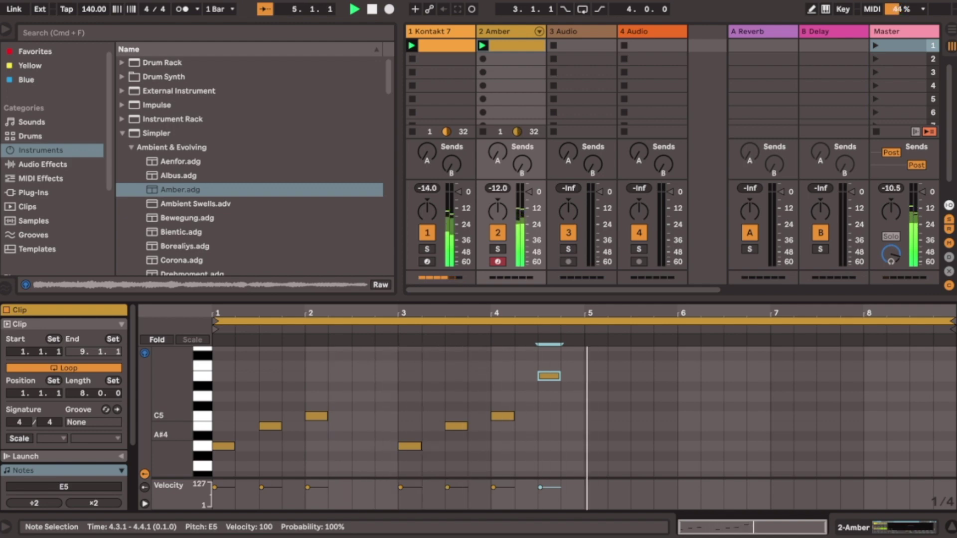
{"action": "key", "text": "space"}
- Duplicate the Amber melody of bars 1 to 4 into bars 5 to 8 and play the full eight-bar loop
{"action": "left_click_drag", "start_coordinate": [581, 396], "coordinate": [365, 460]}
{"action": "left_click_drag", "start_coordinate": [365, 395], "coordinate": [218, 354]}
{"action": "key", "text": "super+d"}
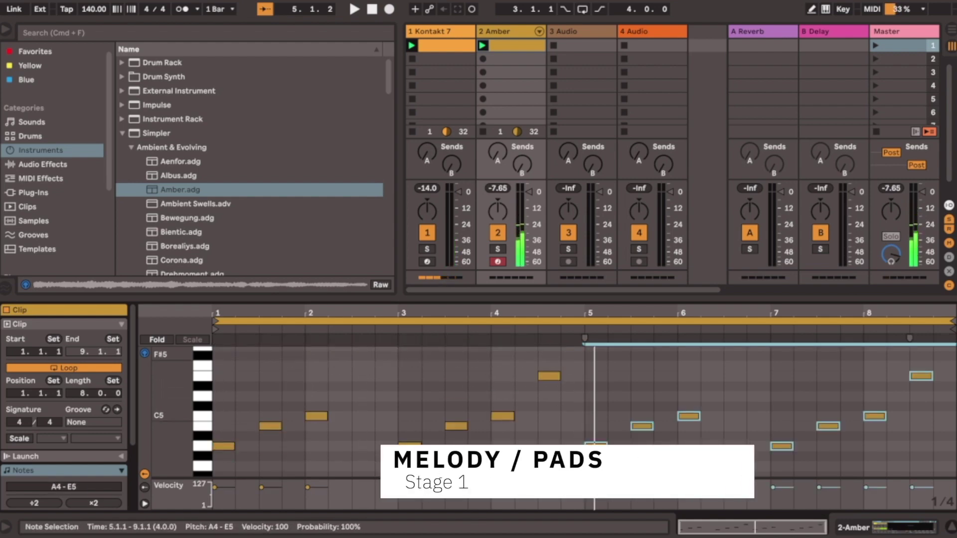
{"action": "key", "text": "space"}
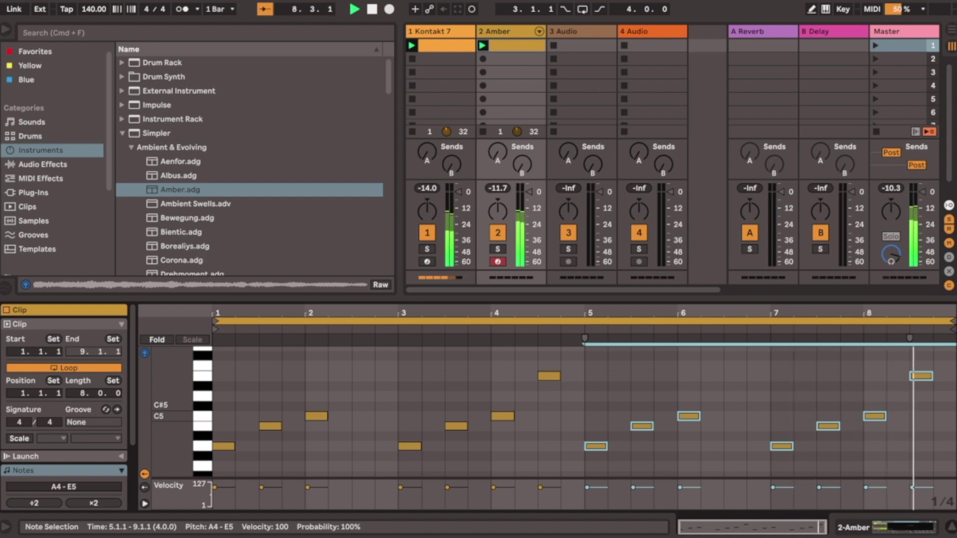
{"action": "key", "text": "space"}
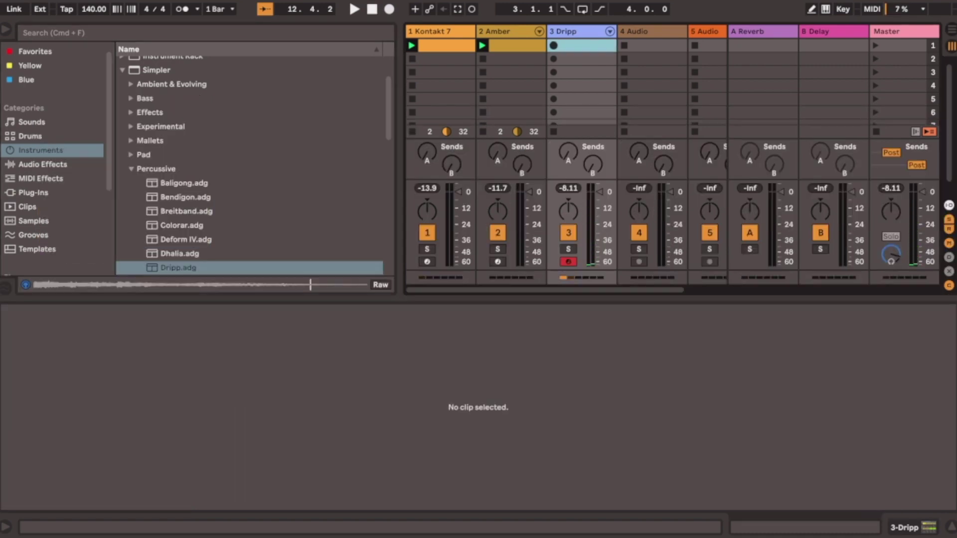
{"action": "key", "text": "Return"}
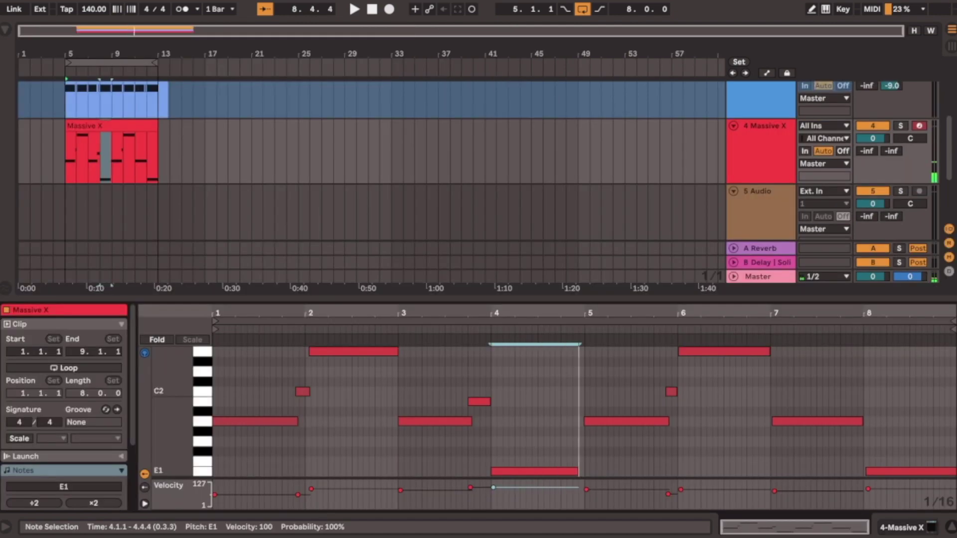
- Select the E1 note in bar 4 of the Massive X clip and play the bass line with the arrangement
{"action": "left_click", "coordinate": [534, 471]}
{"action": "key", "text": "space"}
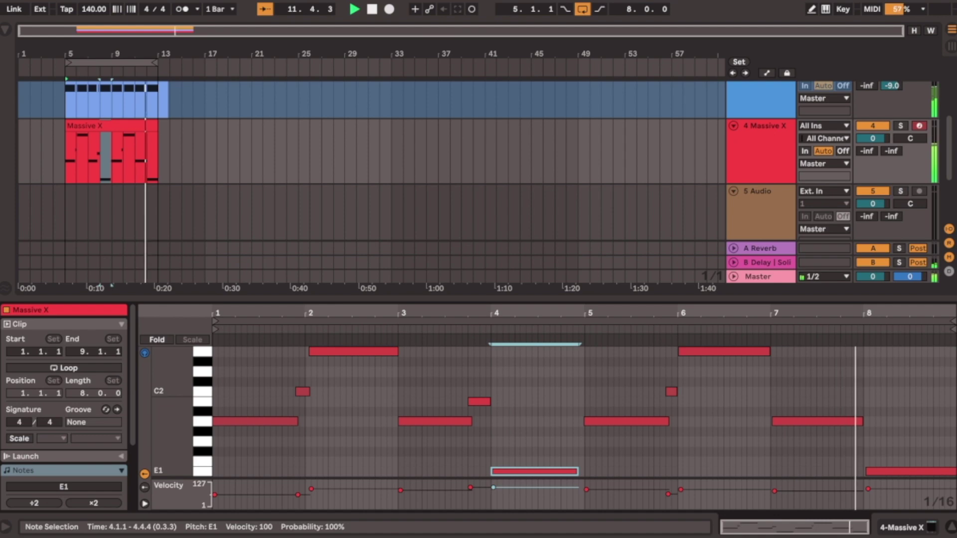
{"action": "left_click", "coordinate": [451, 439]}
{"action": "key", "text": "space"}
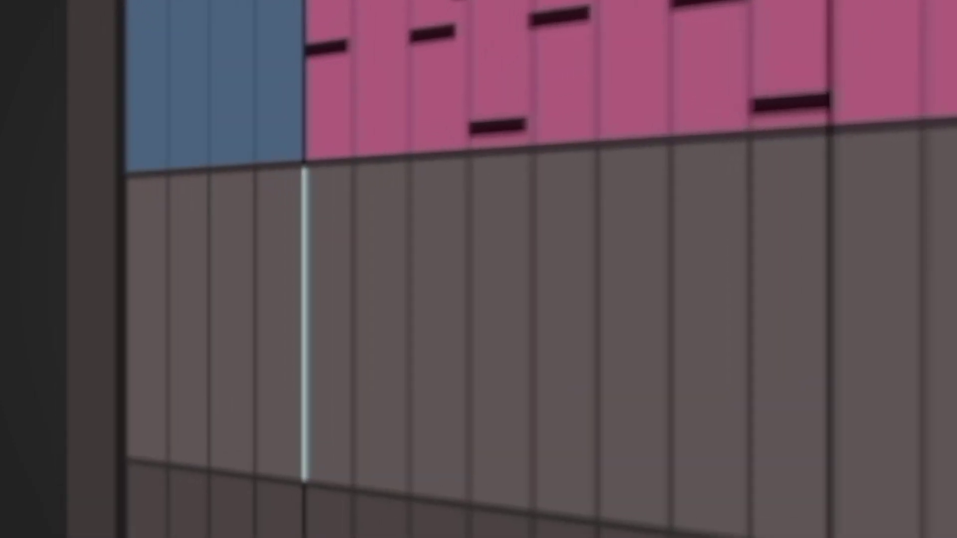
- Record the Massive X track's output onto the 5 Audio track from bar 5
{"action": "key", "text": "F9"}
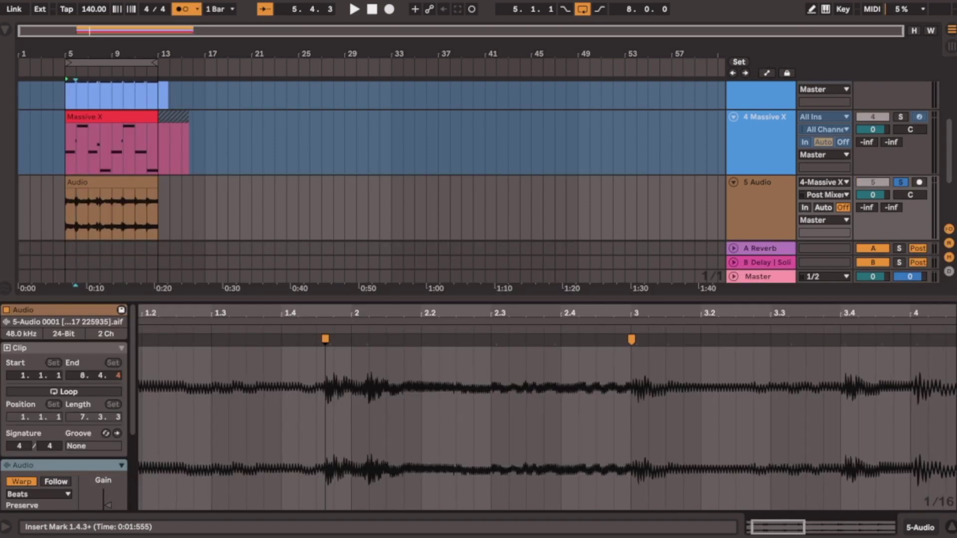
- Add a warp marker at the bass transient just after 2.1.1 and align the two neighbouring hits to 1.4.3 and 2.1.1
{"action": "key", "text": "space"}
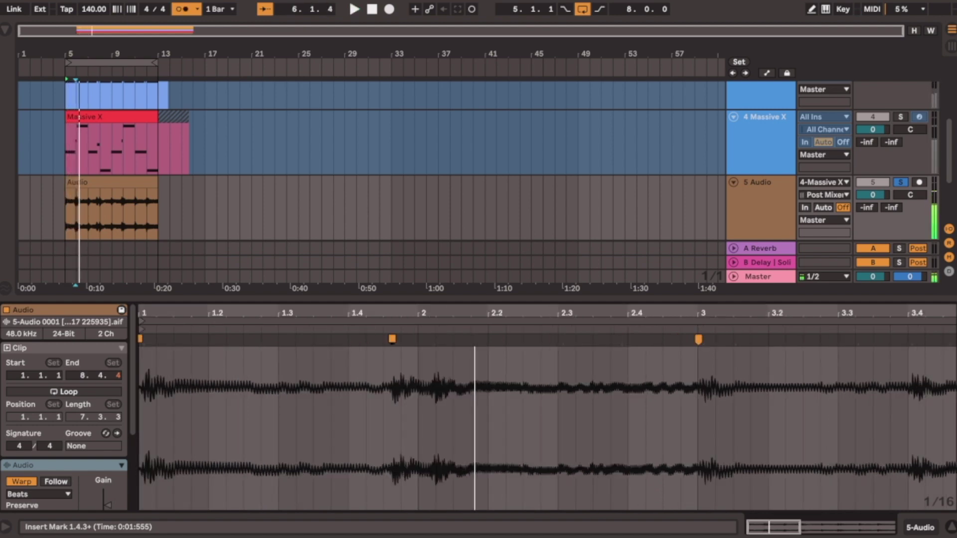
{"action": "key", "text": "space"}
{"action": "key", "text": "plus"}
{"action": "scroll", "coordinate": [433, 373], "scroll_direction": "up", "scroll_amount": 1}
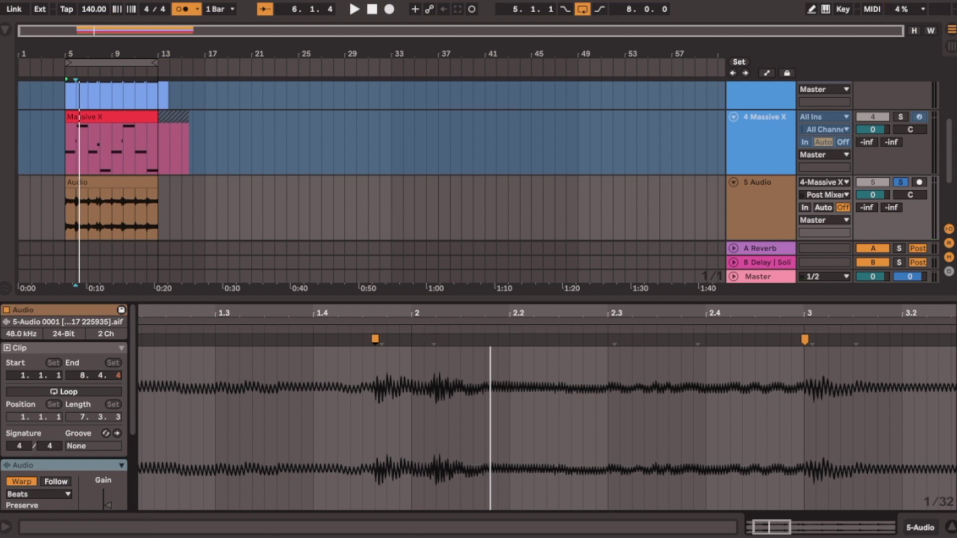
{"action": "double_click", "coordinate": [434, 339]}
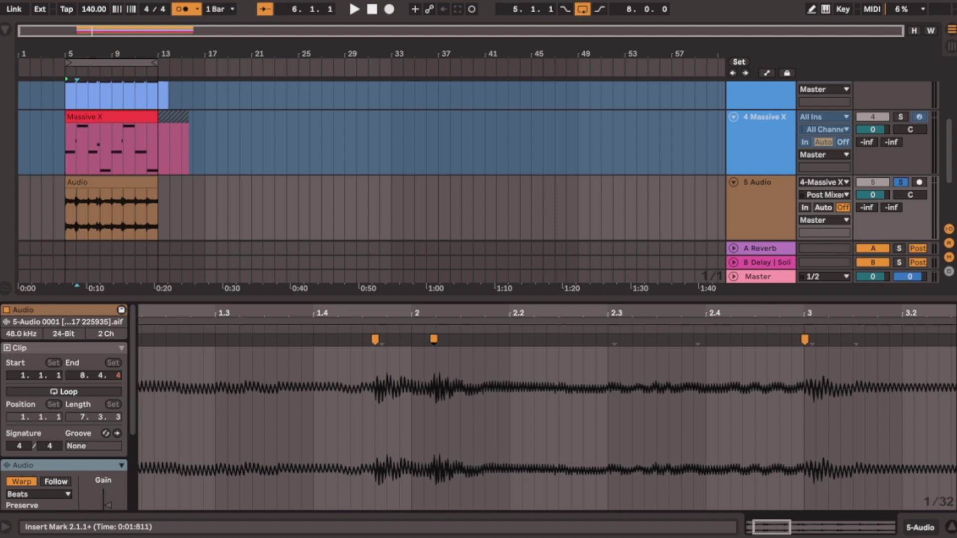
{"action": "left_click_drag", "start_coordinate": [375, 339], "coordinate": [362, 339]}
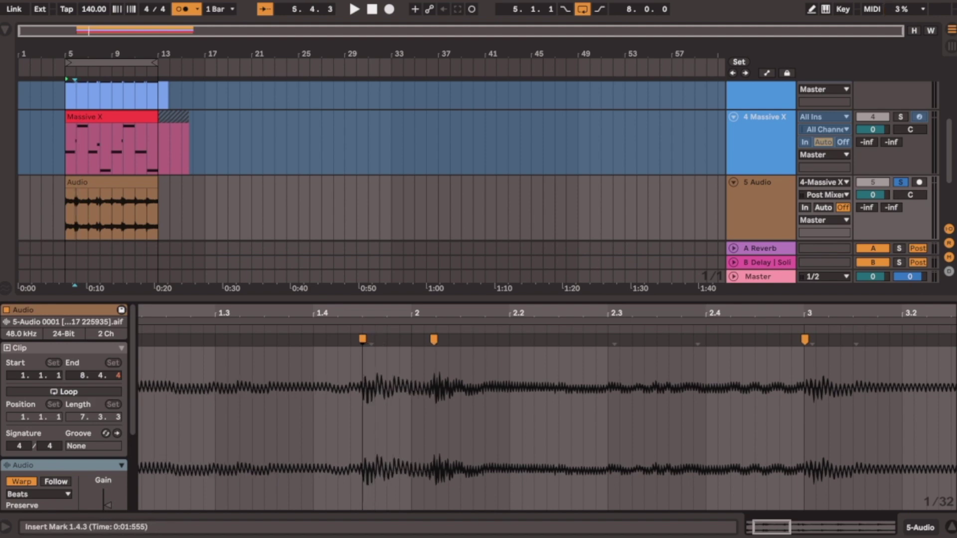
{"action": "left_click_drag", "start_coordinate": [433, 340], "coordinate": [412, 339]}
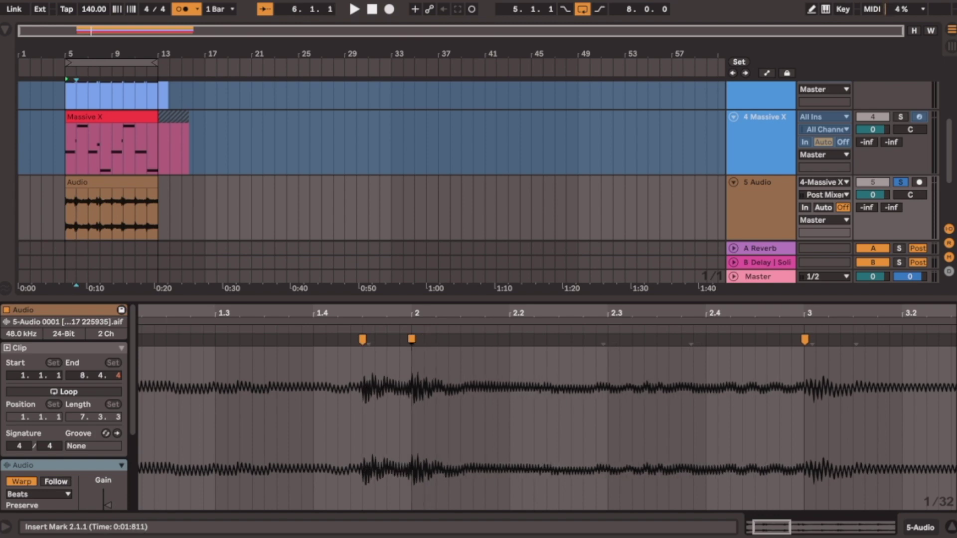
- Play the warped bass audio clip to check the timing of its hits against the grid
{"action": "key", "text": "minus"}
{"action": "key", "text": "minus"}
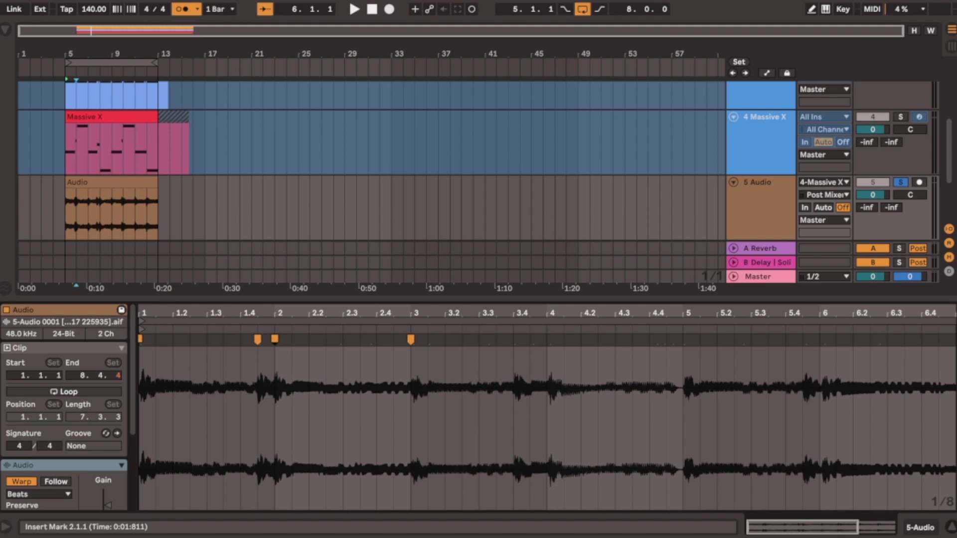
{"action": "key", "text": "plus"}
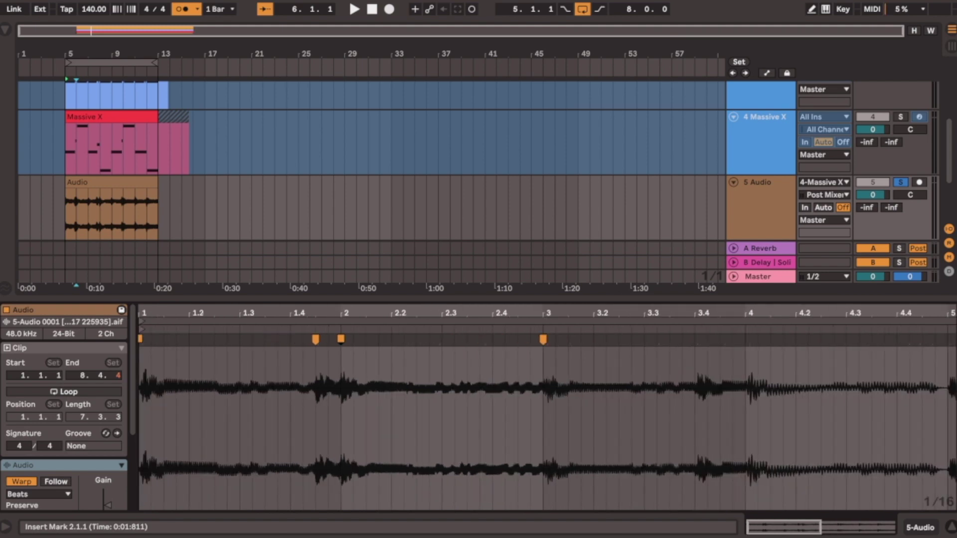
{"action": "key", "text": "minus"}
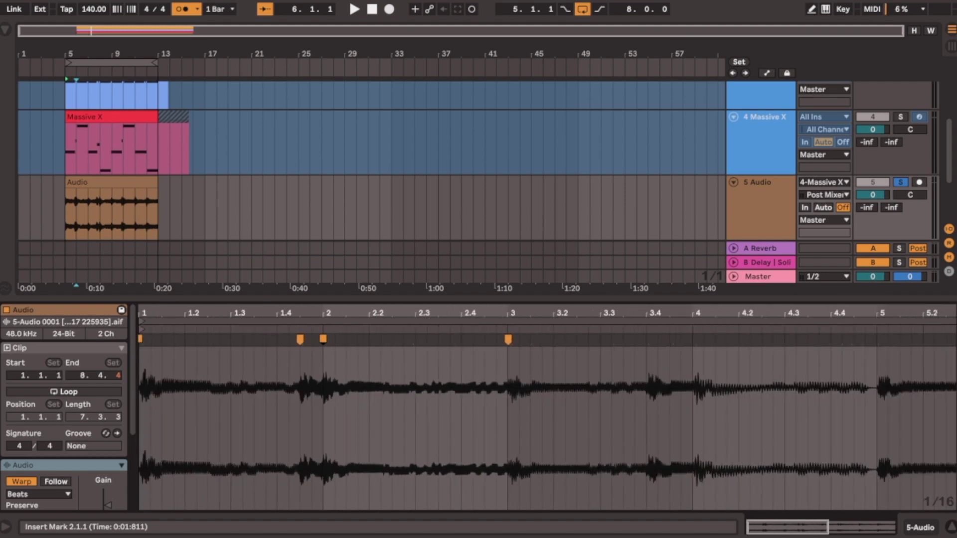
{"action": "key", "text": "space"}
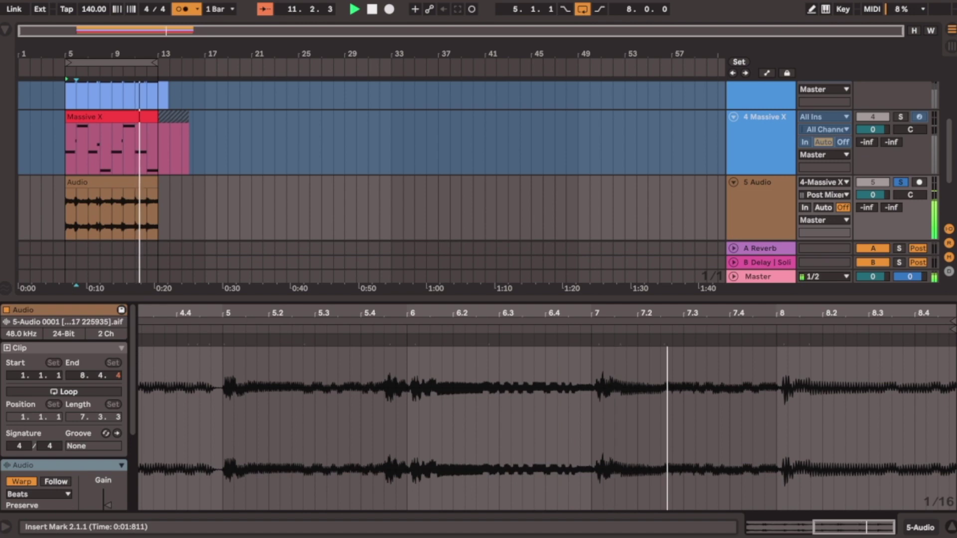
{"action": "key", "text": "space"}
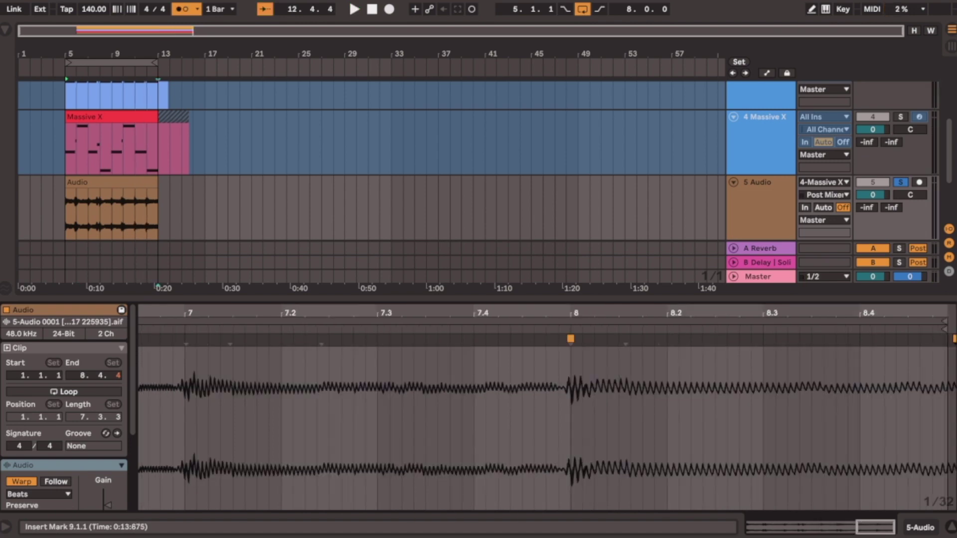
- Replay the recorded bass audio from its start with the whole clip in view to check the corrected timing
{"action": "key", "text": "space"}
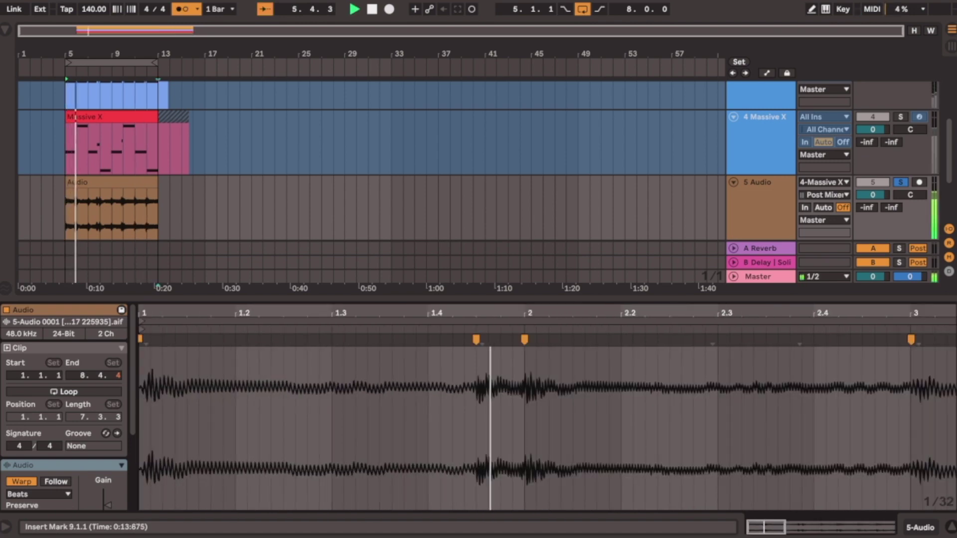
{"action": "key", "text": "minus"}
{"action": "key", "text": "minus"}
{"action": "key", "text": "minus"}
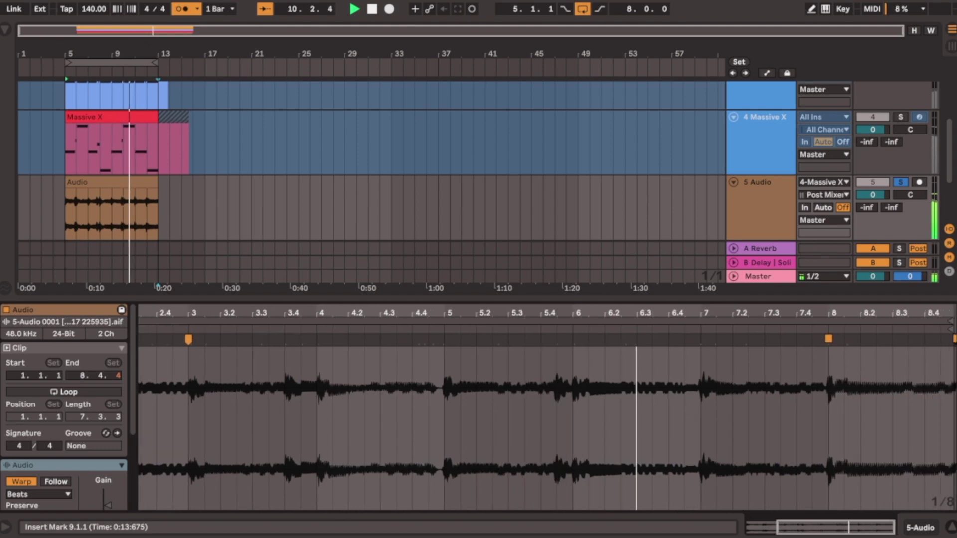
{"action": "key", "text": "minus"}
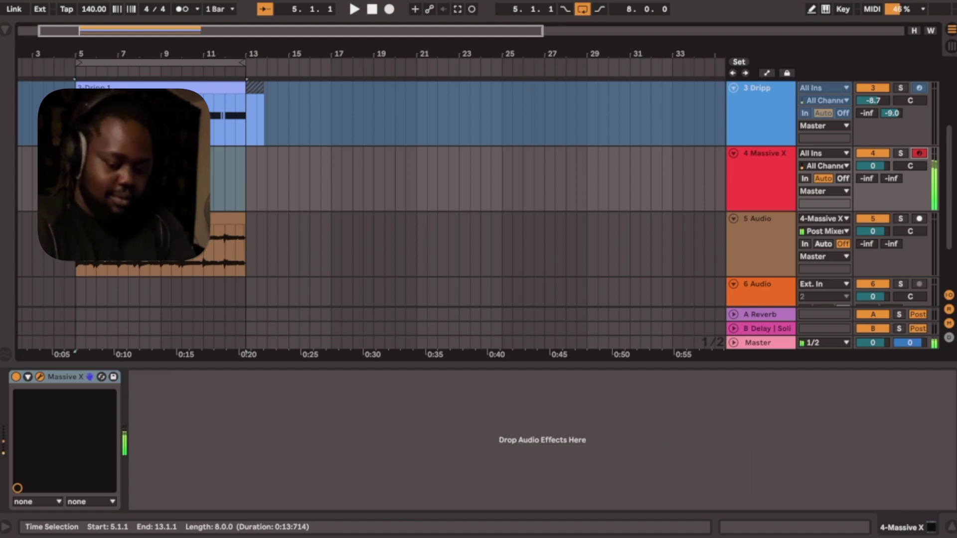
- Record a new MIDI part on the 4 Massive X track over bars 5 to 13 and play it back
{"action": "left_click", "coordinate": [194, 299]}
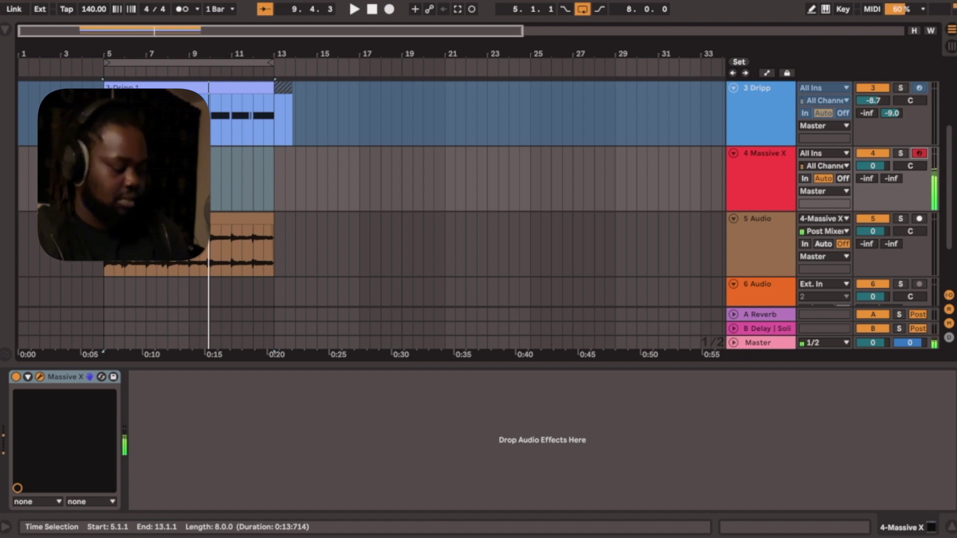
{"action": "key", "text": "F9"}
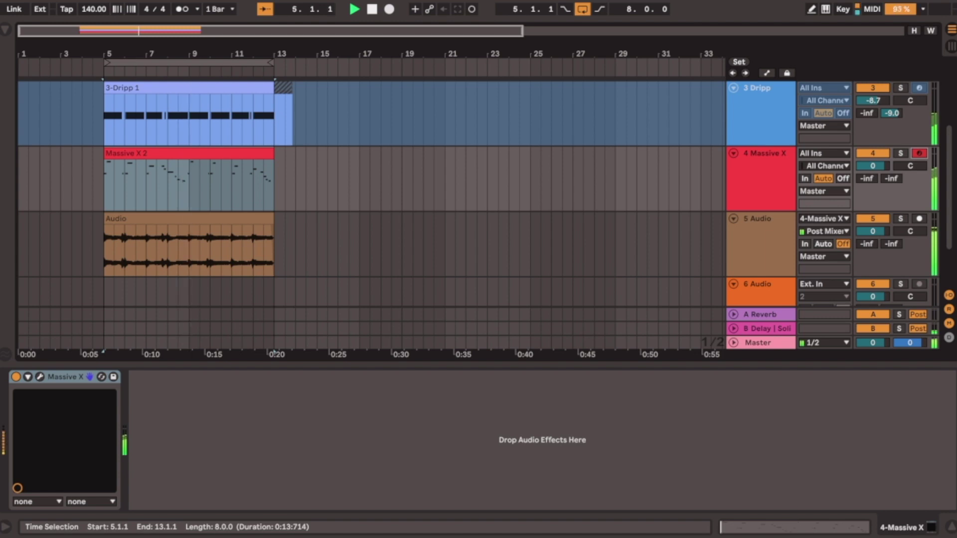
{"action": "key", "text": "space"}
{"action": "key", "text": "space"}
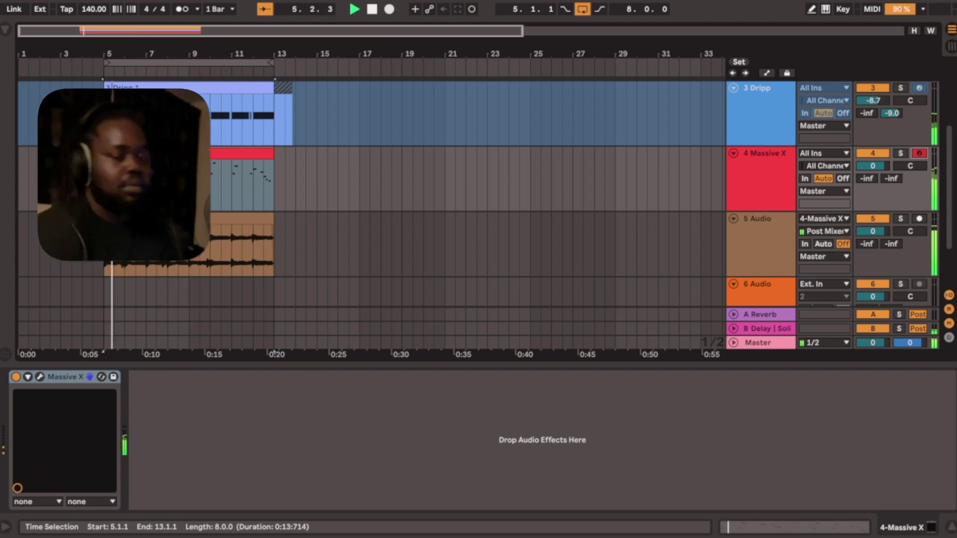
{"action": "key", "text": "space"}
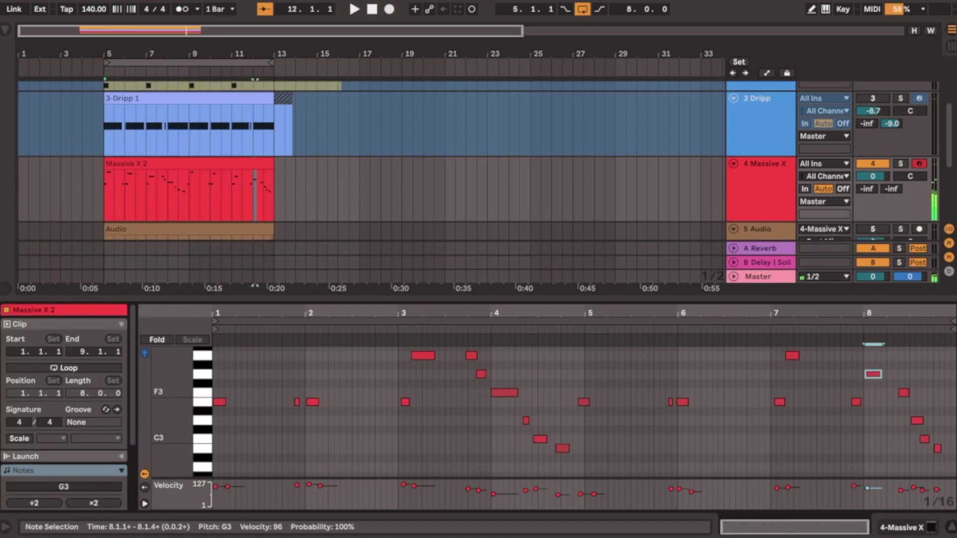
- Audition the closing notes in bar 8 of the Massive X 2 clip and raise the short note just after 8.3.2 to E3
{"action": "left_click", "coordinate": [903, 393]}
{"action": "left_click", "coordinate": [917, 420]}
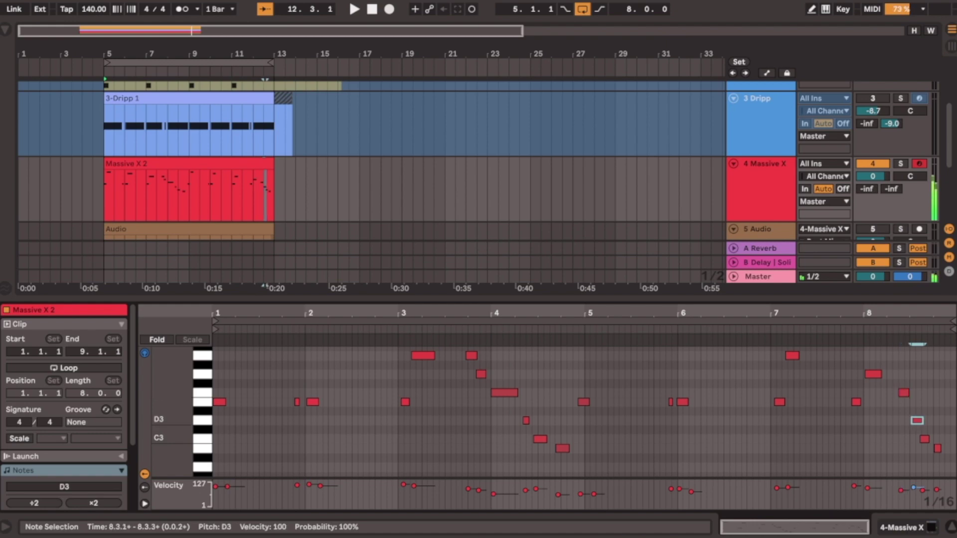
{"action": "left_click", "coordinate": [924, 401]}
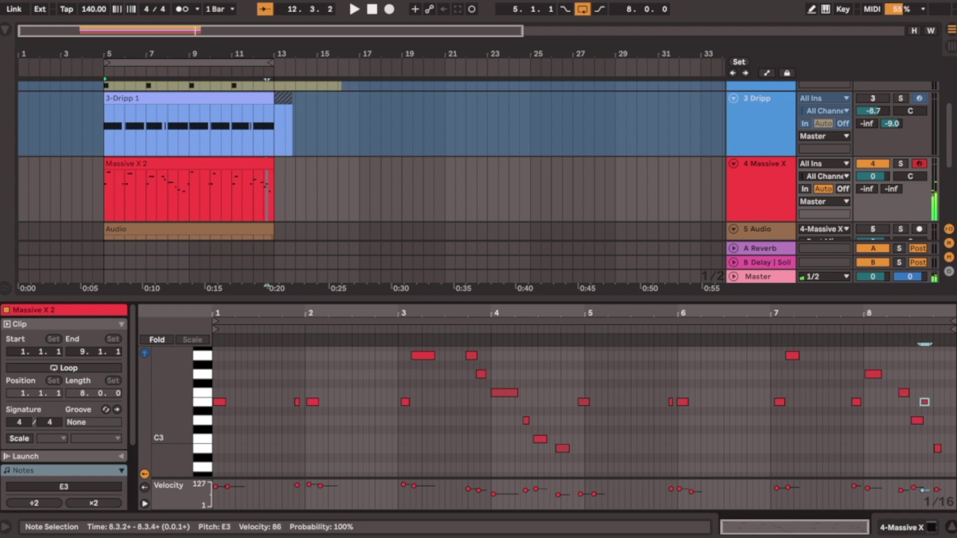
{"action": "left_click", "coordinate": [937, 448]}
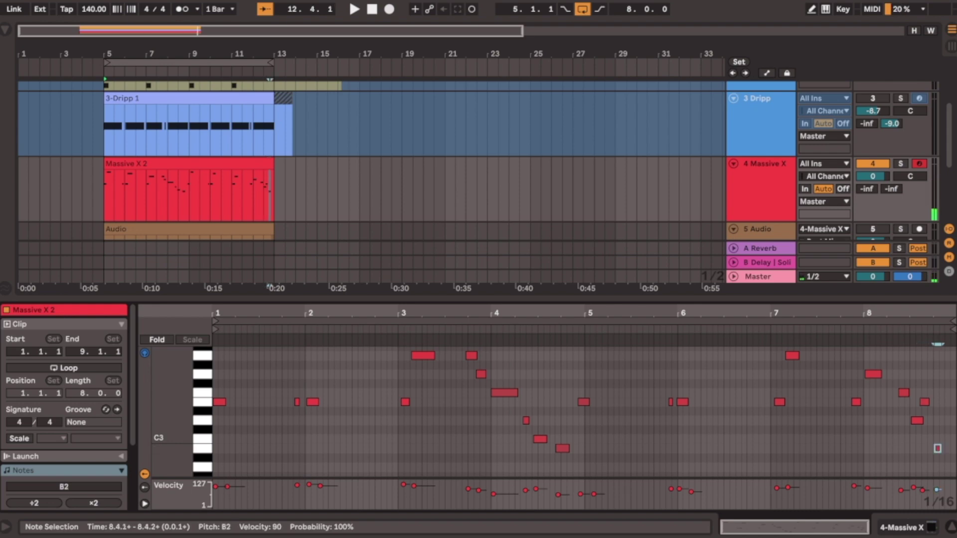
{"action": "key", "text": "space"}
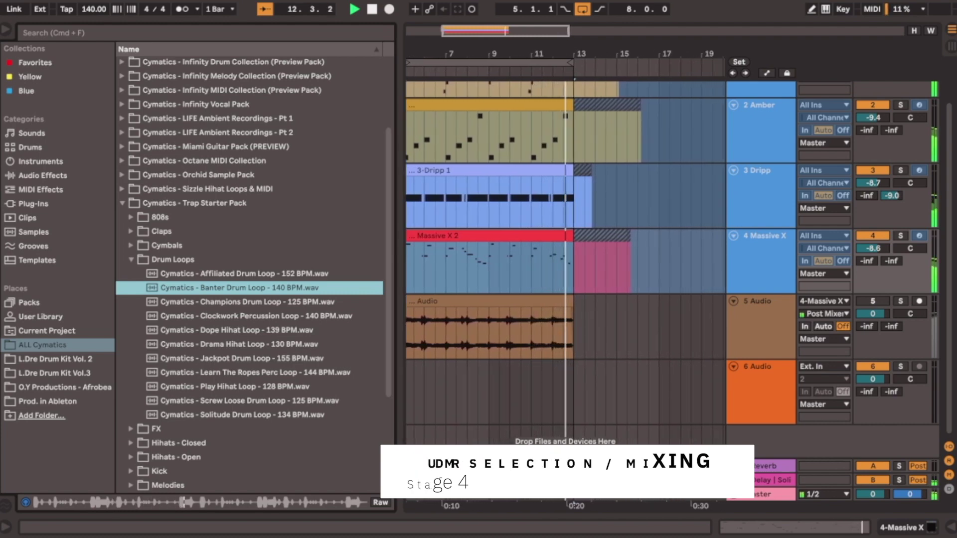
- Audition the Jackpot, Learn The Ropes and Play Hihat loops, and place the Screw Loose Drum Loop on track 6 over bars 5 to 13
{"action": "left_click", "coordinate": [241, 358]}
{"action": "left_click", "coordinate": [255, 372]}
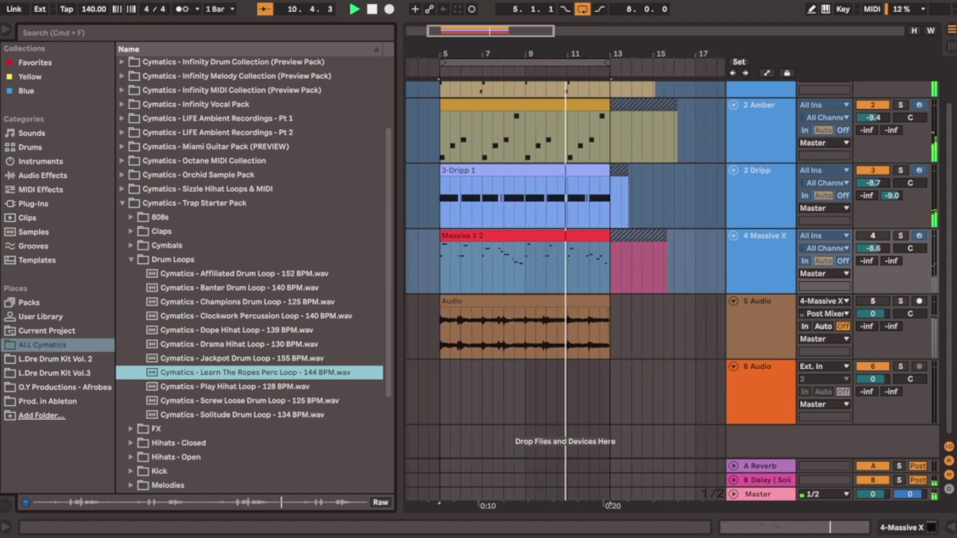
{"action": "left_click", "coordinate": [234, 386]}
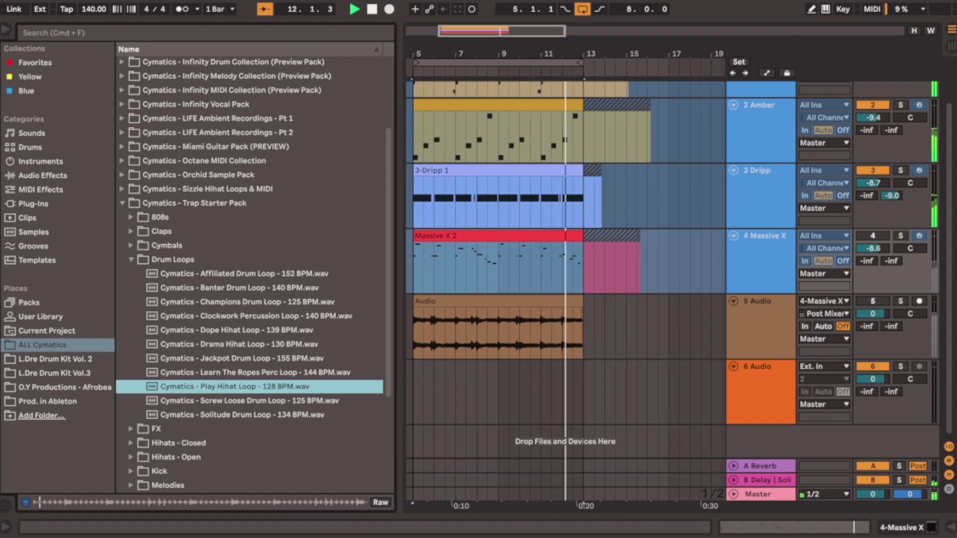
{"action": "left_click", "coordinate": [249, 400]}
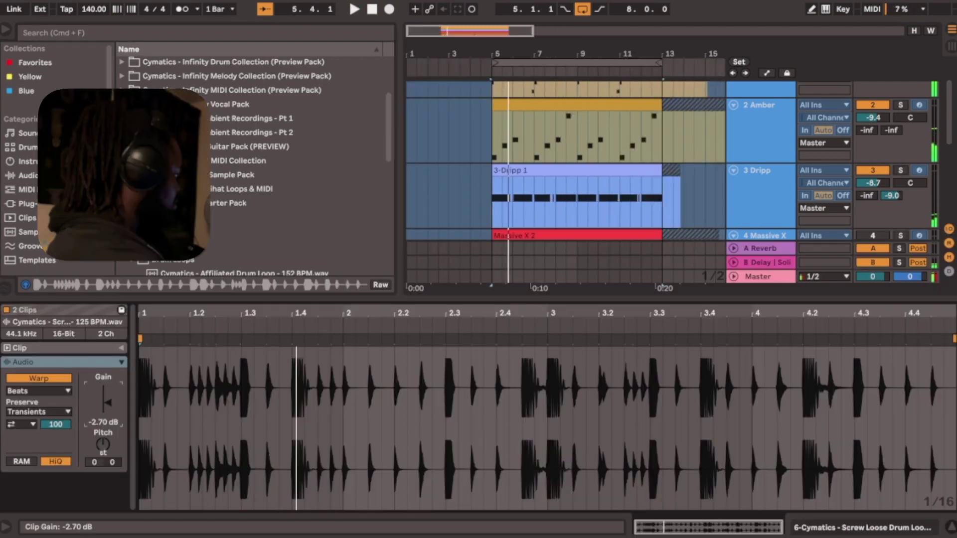
- Set the gain of both Screw Loose Drum Loop clips to -5.45 dB, play the beat, and return to the full track arrangement
{"action": "left_click_drag", "start_coordinate": [105, 401], "coordinate": [105, 404]}
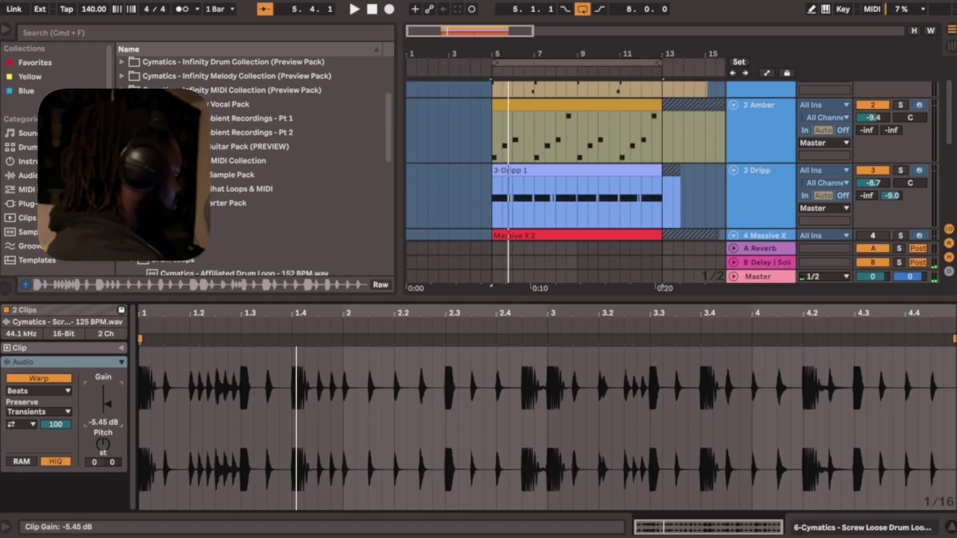
{"action": "key", "text": "space"}
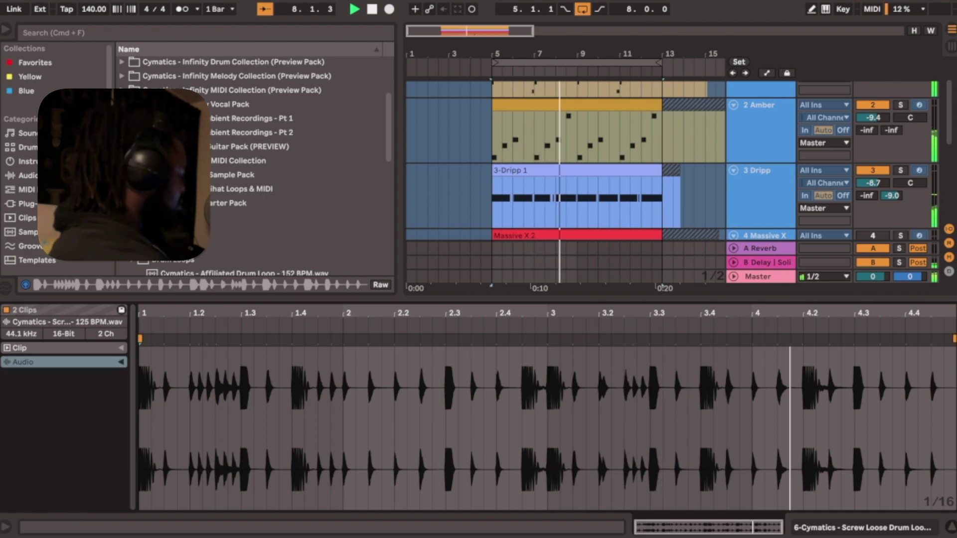
{"action": "key", "text": "super+alt+l"}
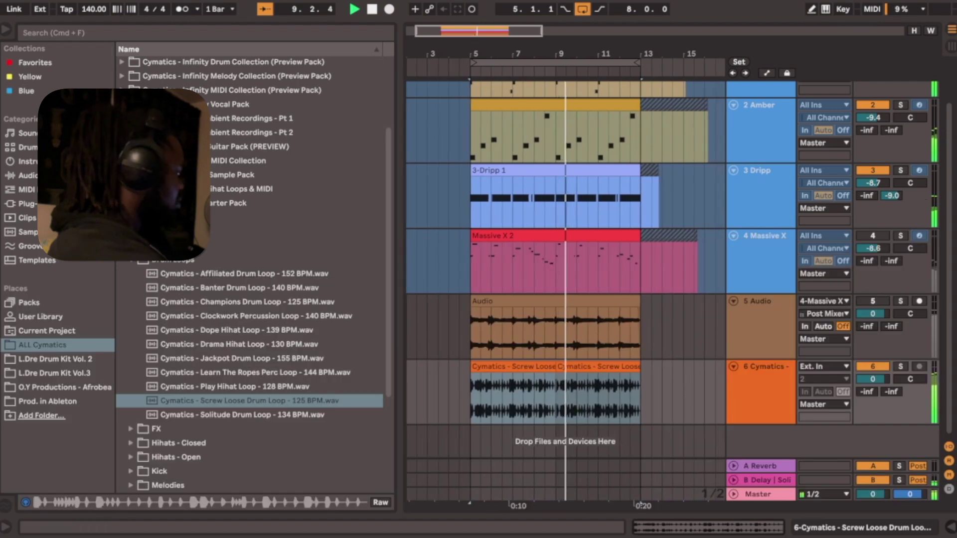